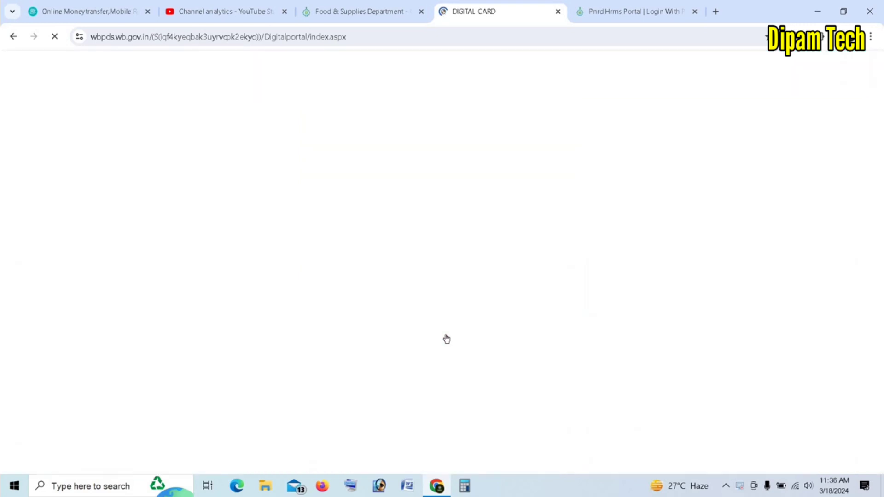
Step: Sign in with the registered mobile number and the OTP sent to it
{"action": "left_click", "coordinate": [506, 317]}
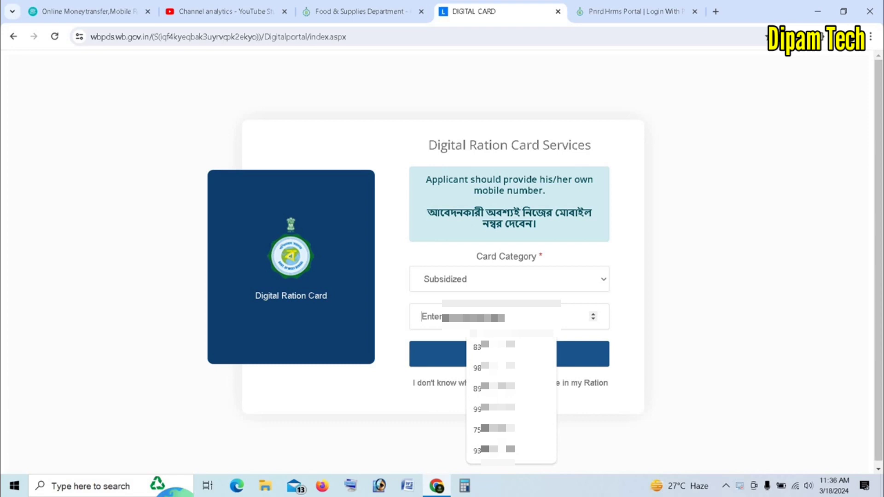
{"action": "type", "text": "9"}
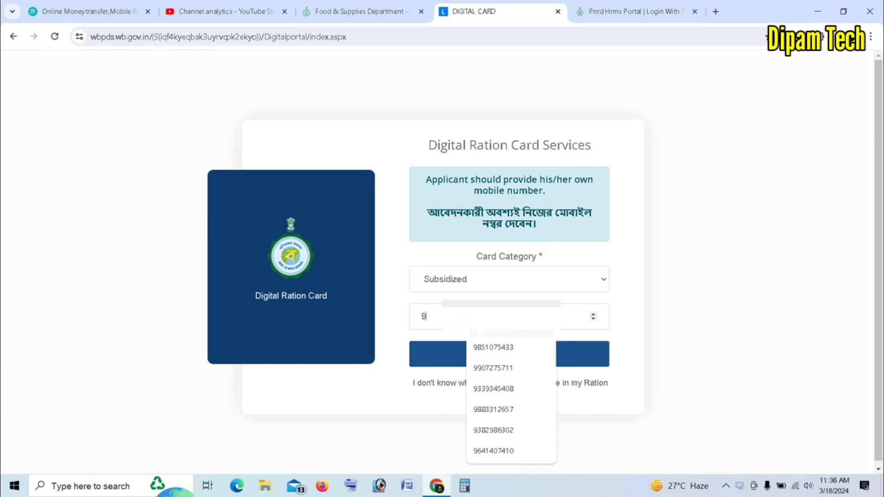
{"action": "type", "text": "749"}
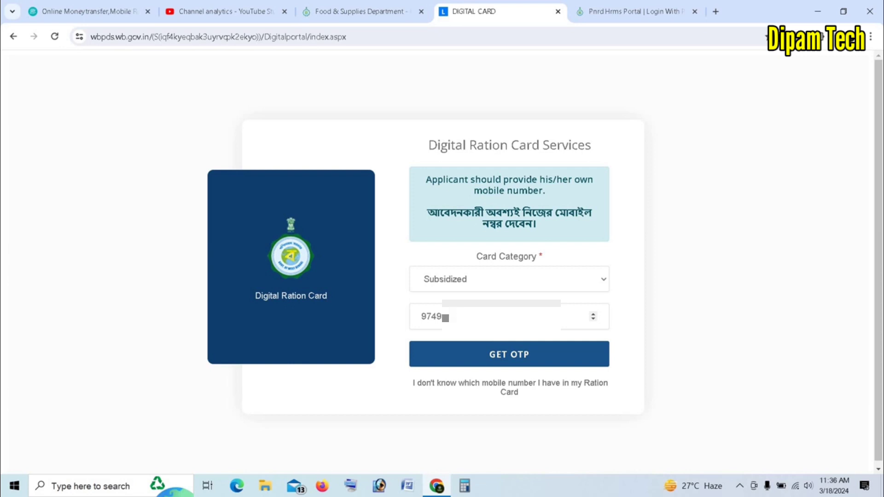
{"action": "type", "text": "***"}
{"action": "left_click", "coordinate": [495, 355]}
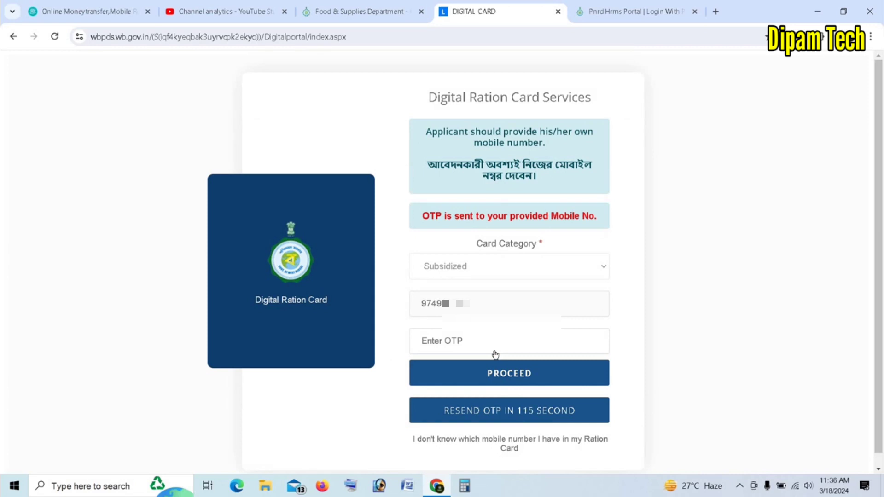
{"action": "left_click", "coordinate": [471, 341]}
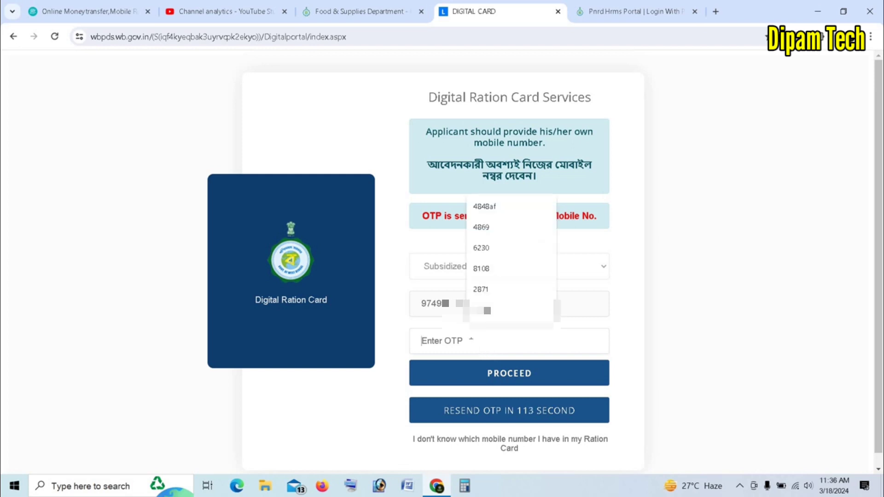
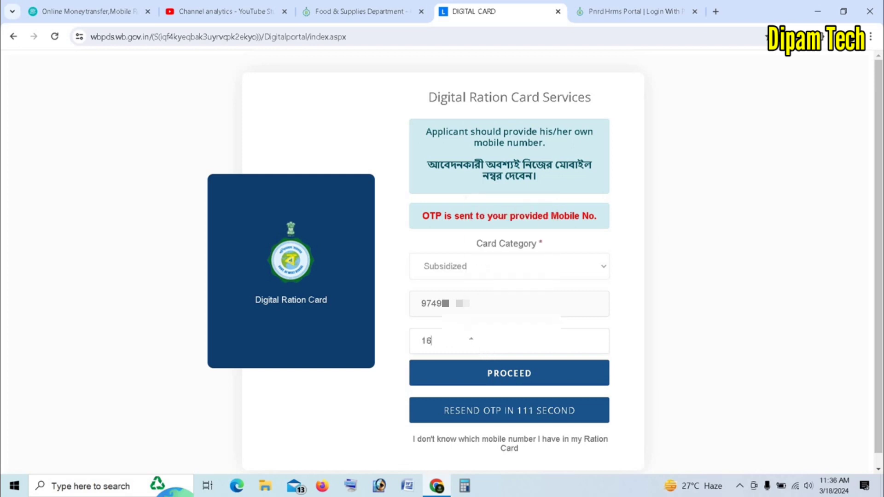
{"action": "left_click", "coordinate": [508, 372]}
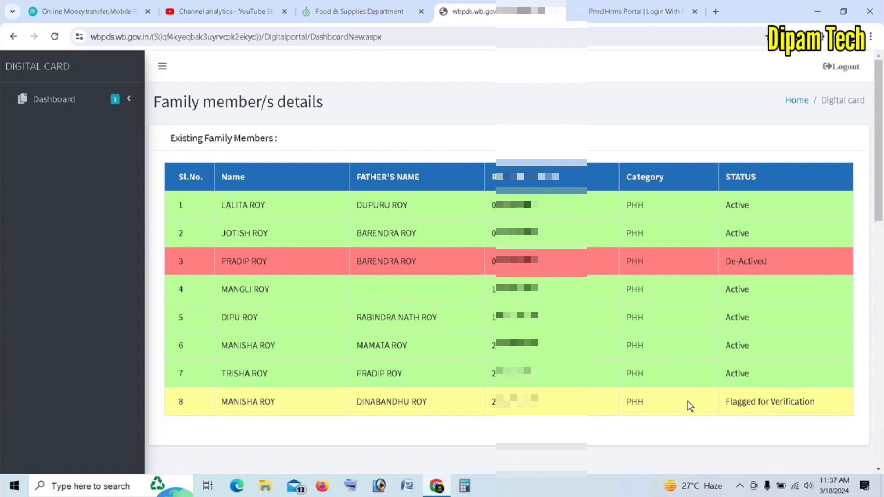
Step: Scroll past the Existing Family Members table to the Apply For FORM-4 to FORM-8 cards
{"action": "scroll", "coordinate": [689, 406], "scroll_direction": "down", "scroll_amount": 5}
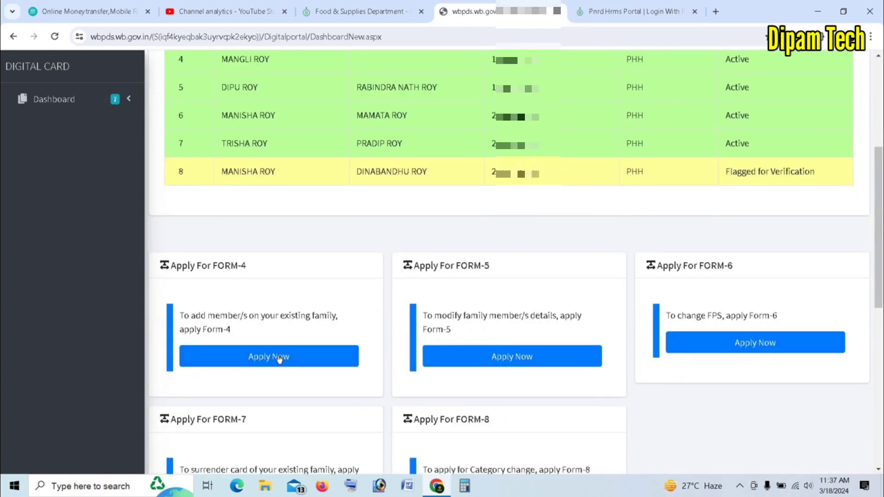
Step: Start a Form-4 application and add the new member with relation FATHER, then continue to review
{"action": "left_click", "coordinate": [273, 363]}
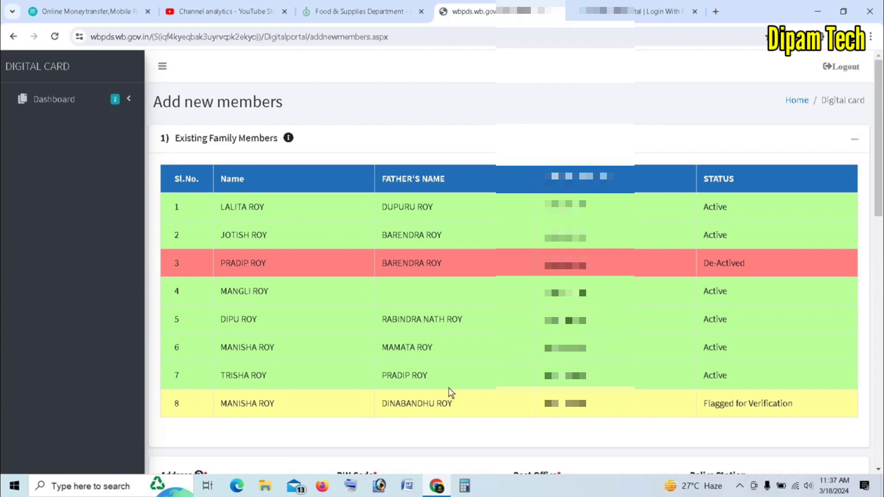
{"action": "scroll", "coordinate": [692, 374], "scroll_direction": "down", "scroll_amount": 9}
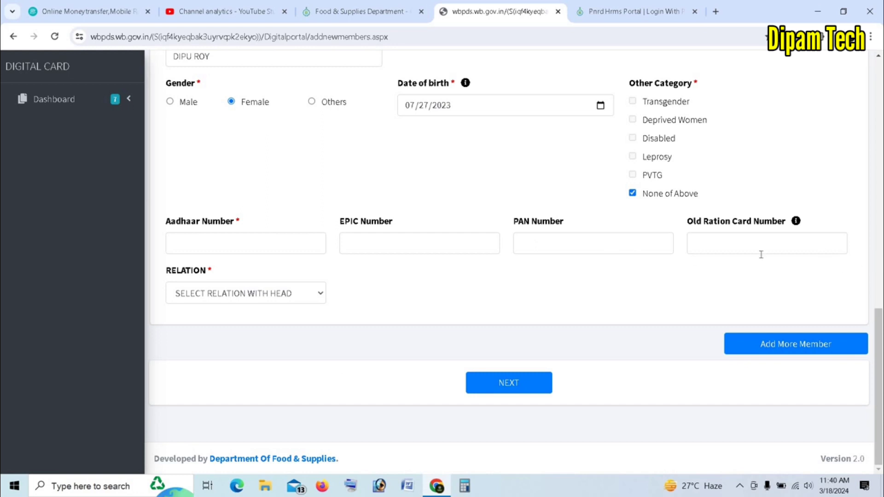
{"action": "left_click", "coordinate": [316, 293]}
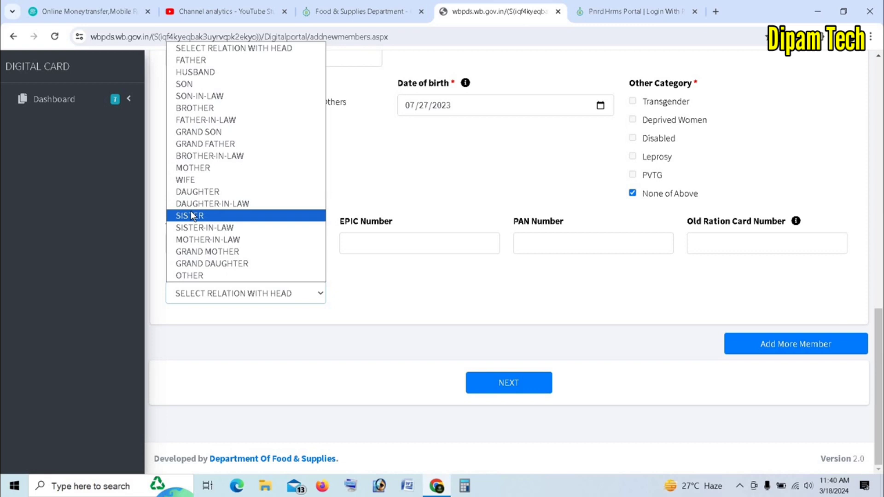
{"action": "left_click", "coordinate": [191, 60]}
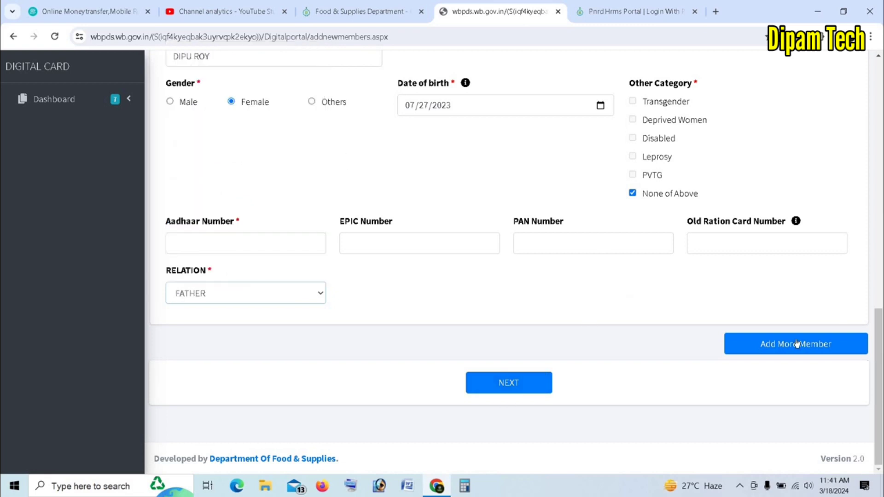
{"action": "left_click", "coordinate": [505, 385]}
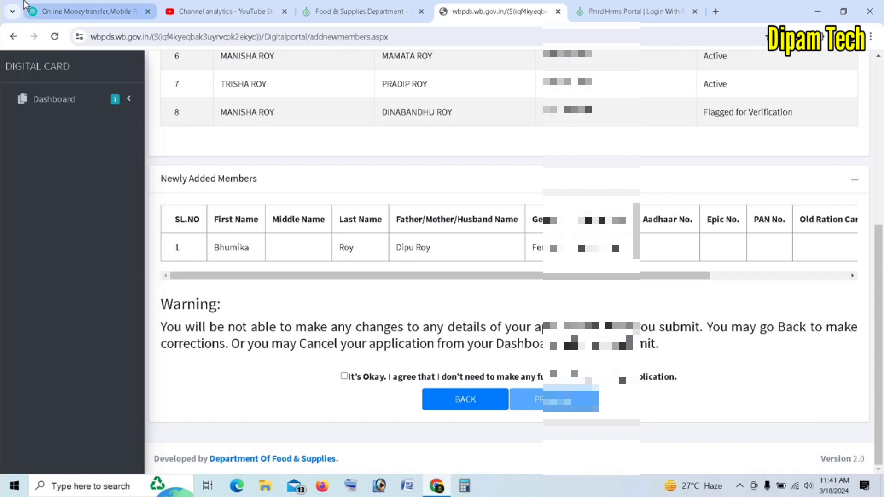
Step: Accept the 'It's Okay. I agree' no-further-changes confirmation and proceed to Upload Files
{"action": "mouse_move", "coordinate": [25, 3]}
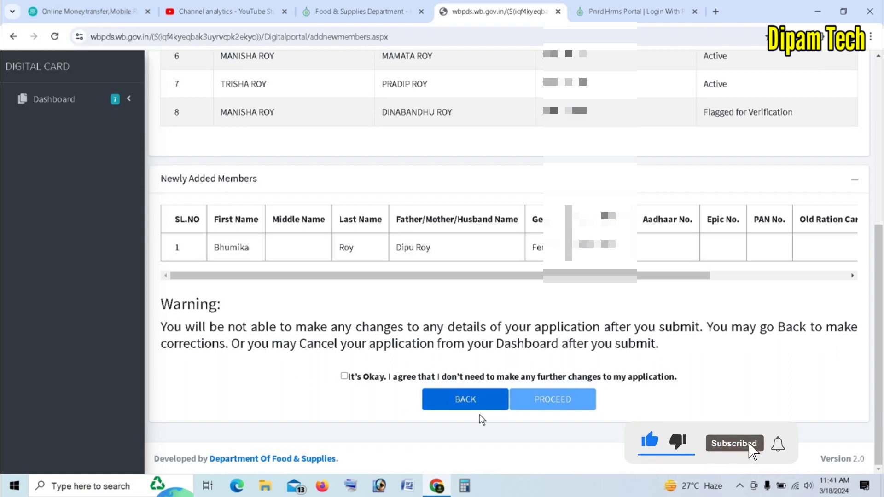
{"action": "left_click", "coordinate": [345, 377]}
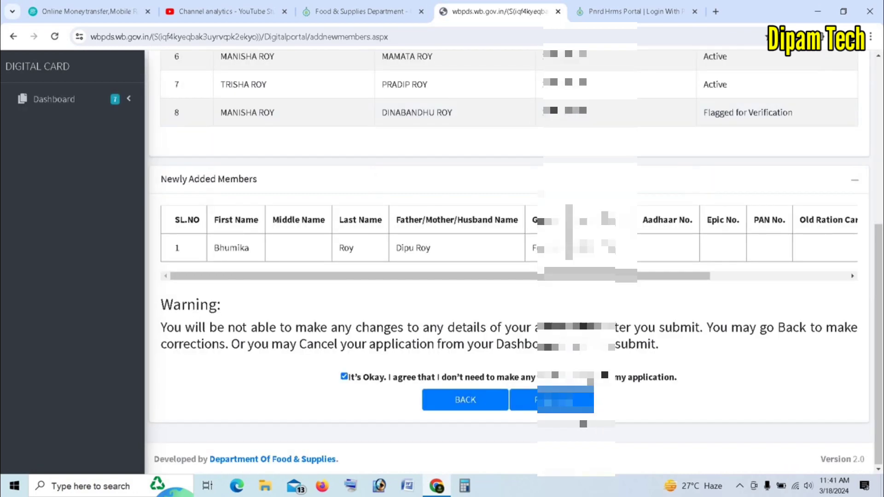
{"action": "left_click", "coordinate": [563, 404]}
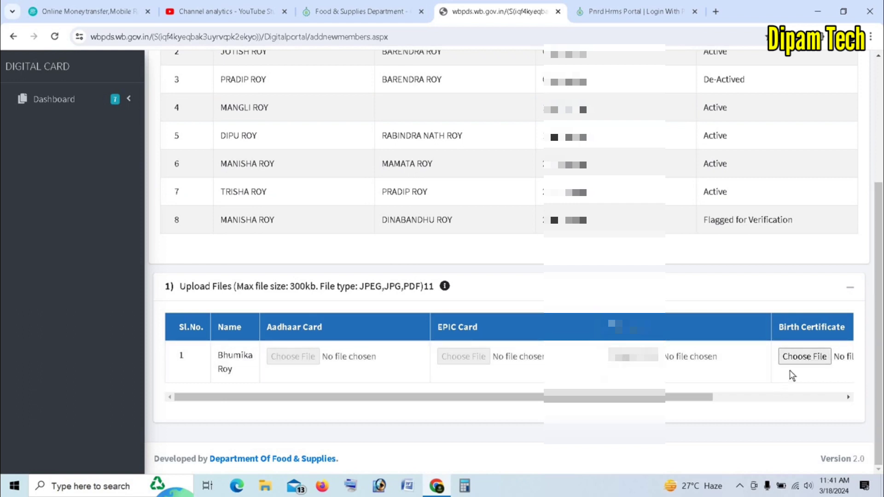
Step: Upload the 'bhumika birth (1)' image from Downloads as the birth certificate after a rejected first attempt
{"action": "left_click", "coordinate": [803, 359]}
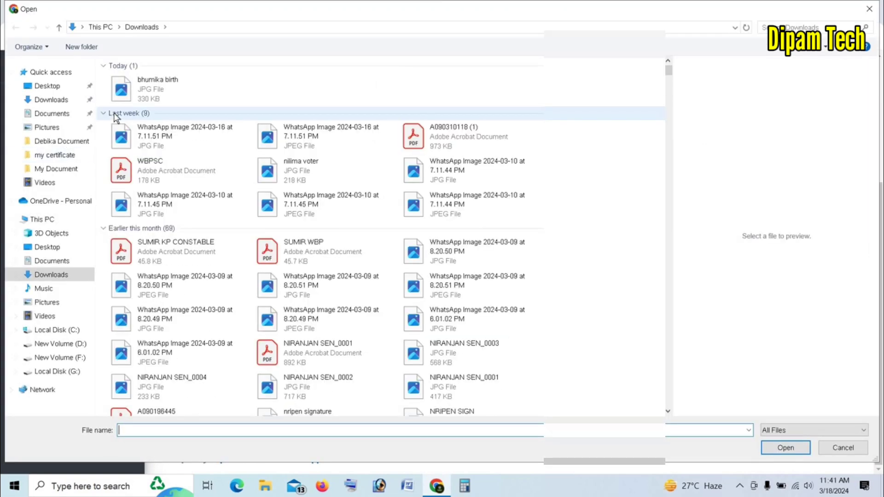
{"action": "left_click", "coordinate": [173, 86]}
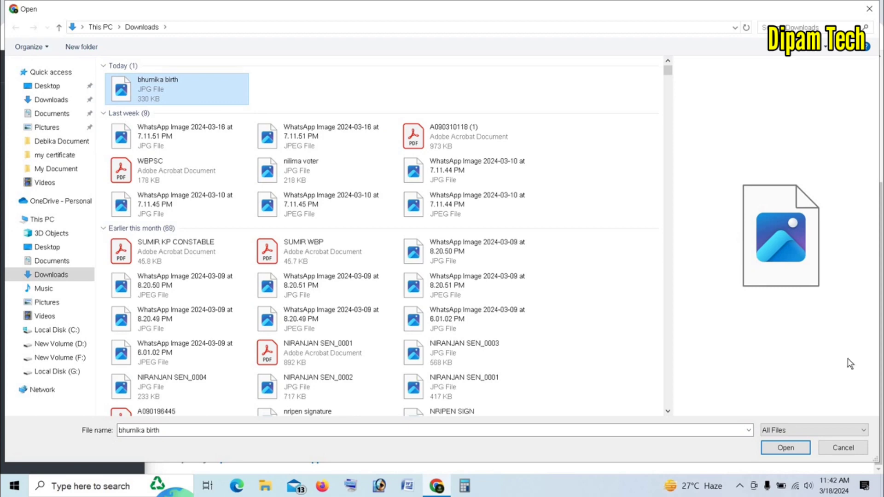
{"action": "left_click", "coordinate": [792, 447]}
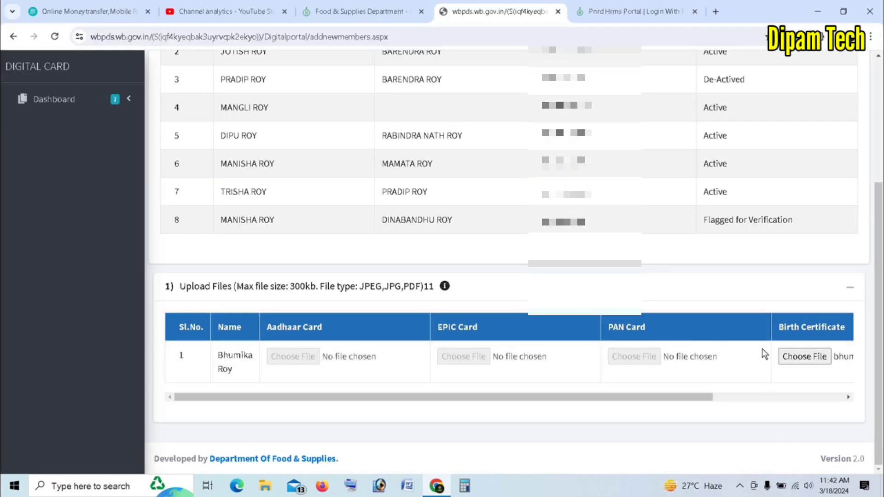
{"action": "left_click", "coordinate": [766, 396]}
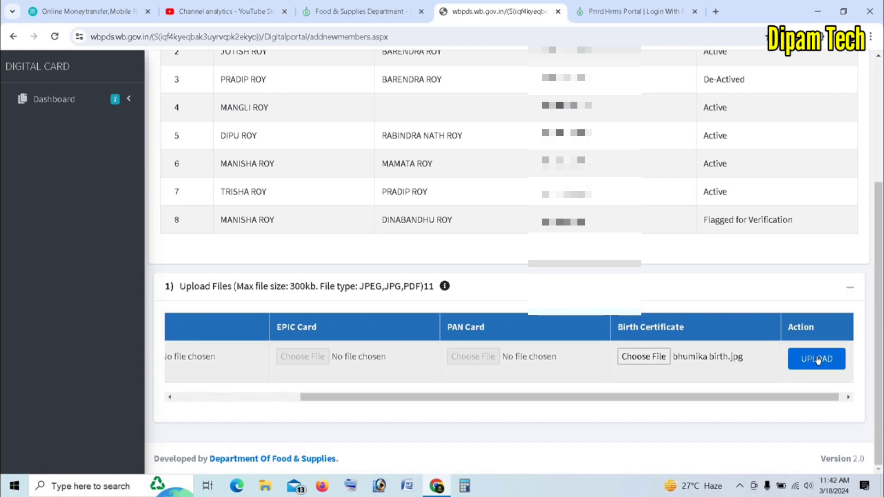
{"action": "left_click", "coordinate": [817, 360]}
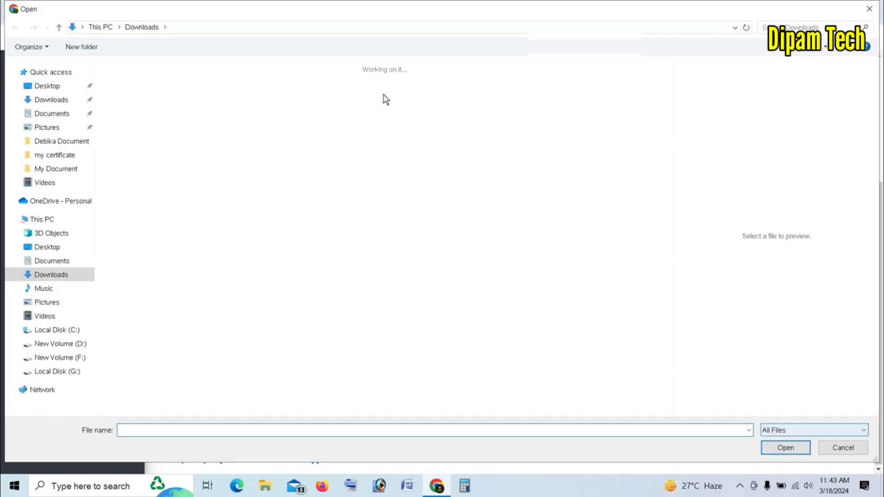
{"action": "left_click", "coordinate": [190, 101]}
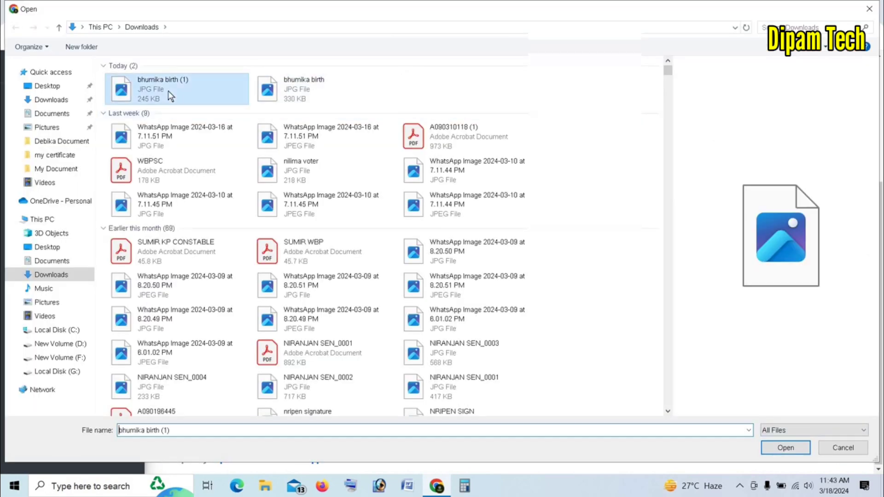
{"action": "left_click", "coordinate": [785, 447]}
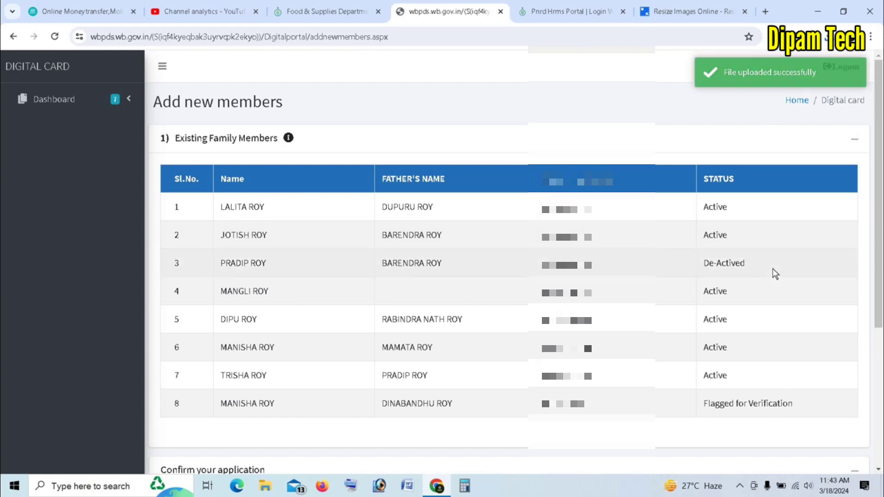
Step: Accept the application declaration, request a confirmation OTP, and enter the received code
{"action": "scroll", "coordinate": [772, 269], "scroll_direction": "down", "scroll_amount": 5}
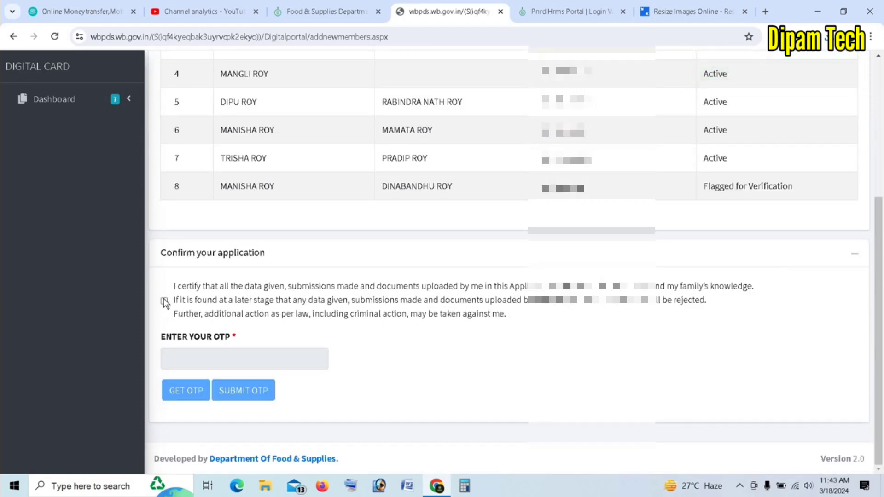
{"action": "left_click", "coordinate": [164, 301]}
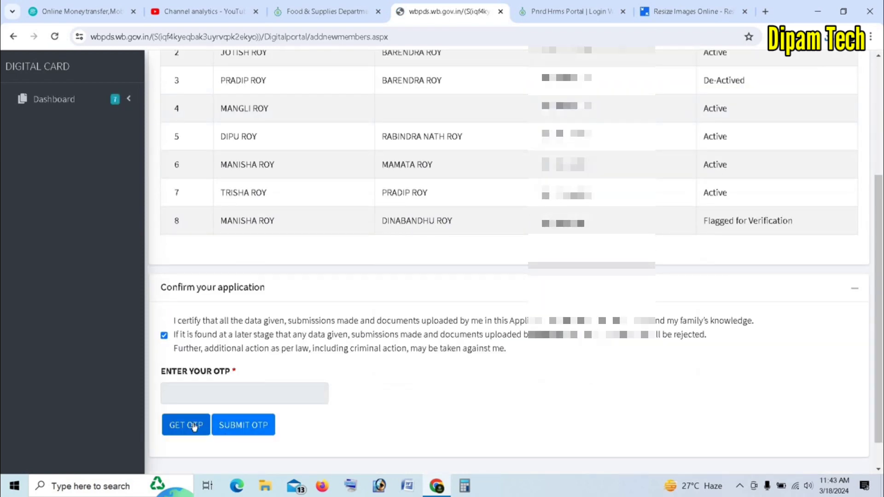
{"action": "left_click", "coordinate": [194, 427]}
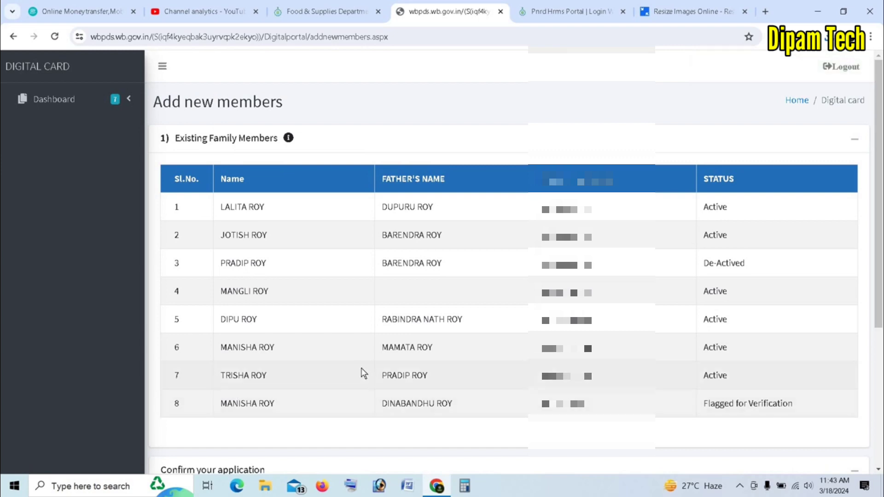
{"action": "scroll", "coordinate": [364, 373], "scroll_direction": "down", "scroll_amount": 5}
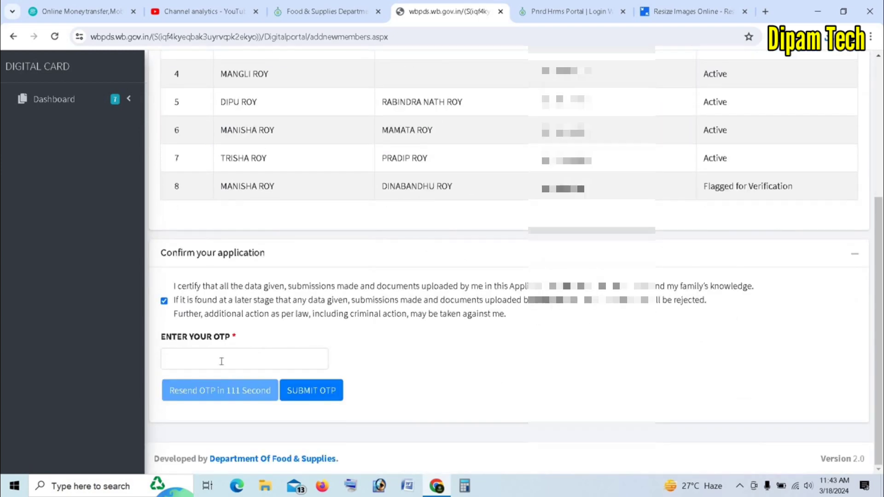
{"action": "left_click", "coordinate": [217, 360]}
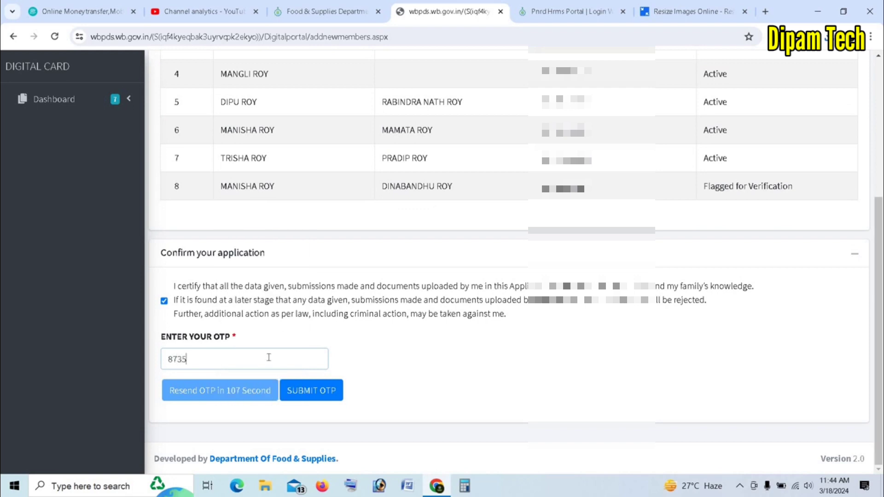
Step: Submit the OTP-confirmed application, then open Check Ration Card Application Status from Citizen's Home
{"action": "left_click", "coordinate": [306, 391]}
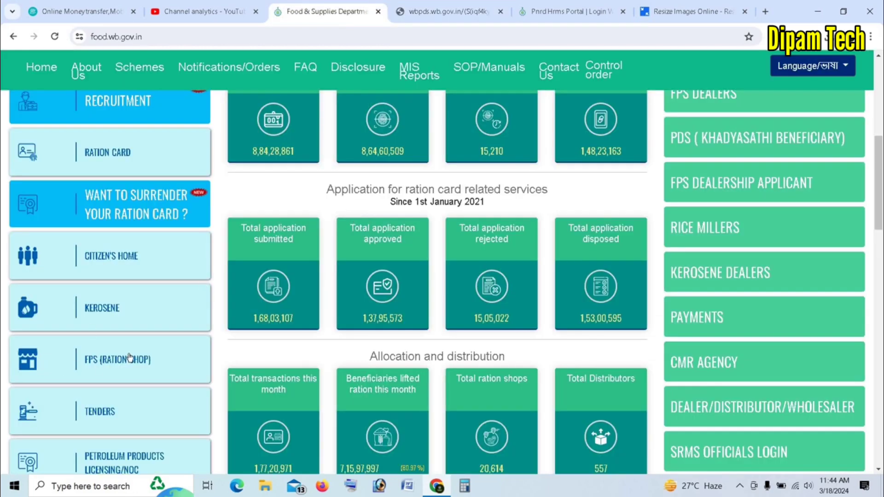
{"action": "left_click", "coordinate": [119, 260]}
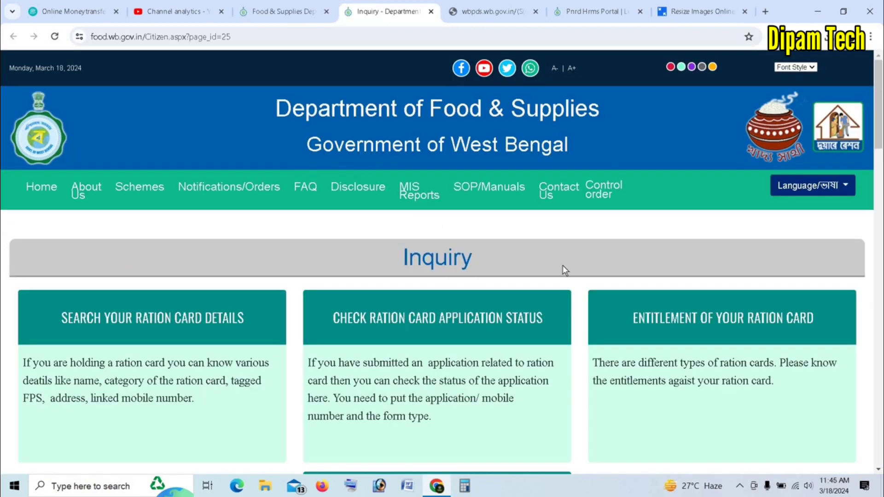
{"action": "left_click", "coordinate": [466, 320]}
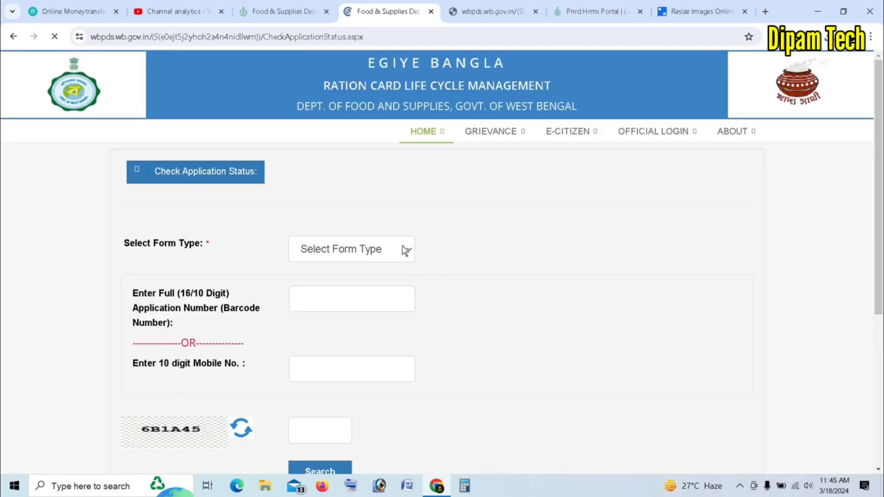
Step: Search the Form-IV application status using the registered mobile number
{"action": "left_click", "coordinate": [405, 249]}
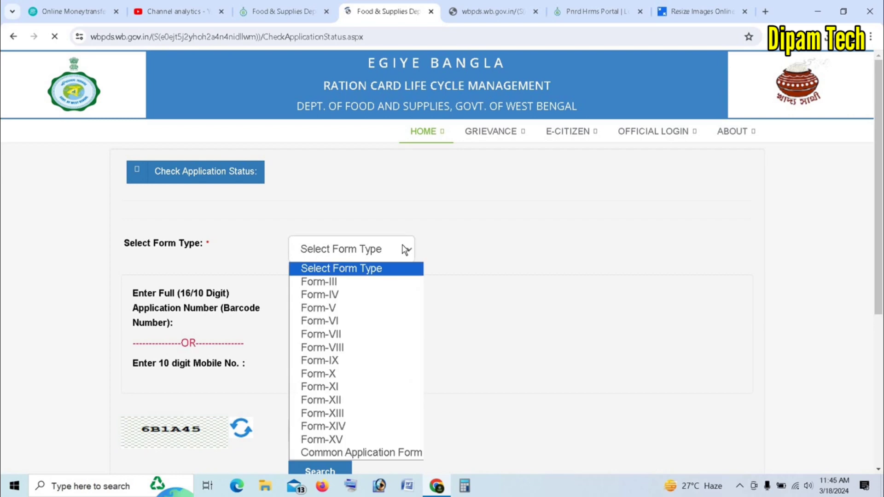
{"action": "left_click", "coordinate": [317, 296]}
{"action": "left_click", "coordinate": [318, 372]}
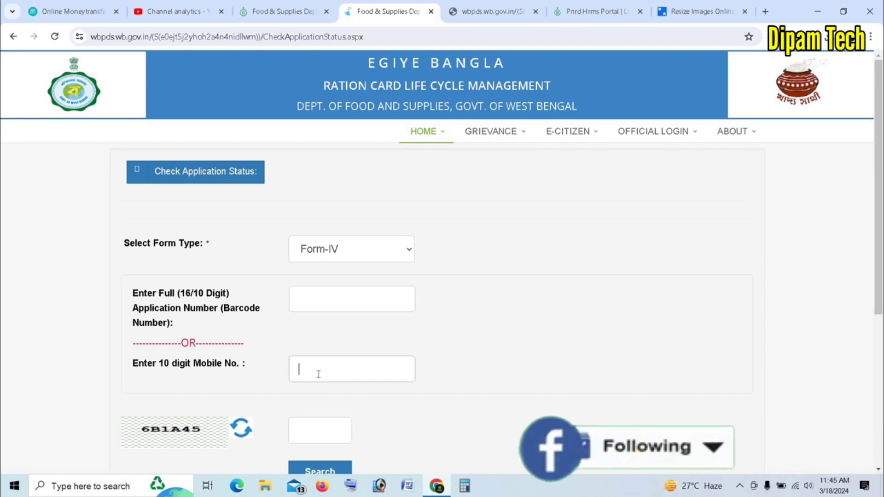
{"action": "type", "text": "97499"}
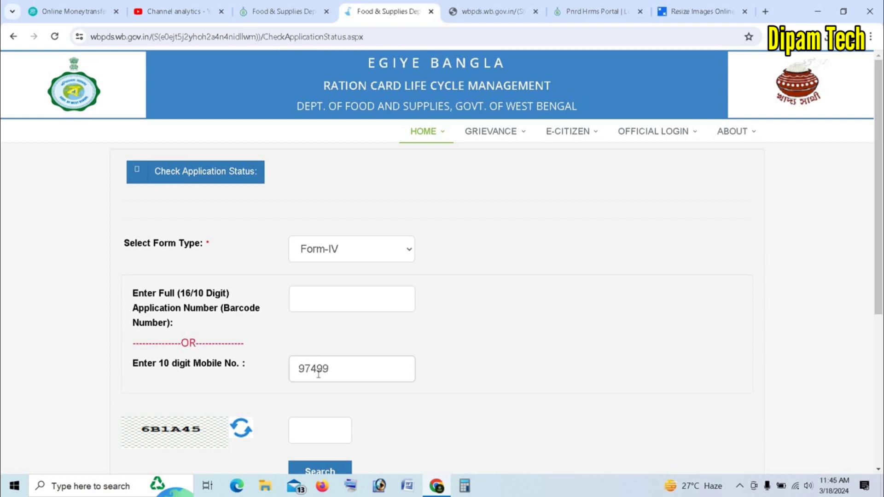
{"action": "type", "text": "57"}
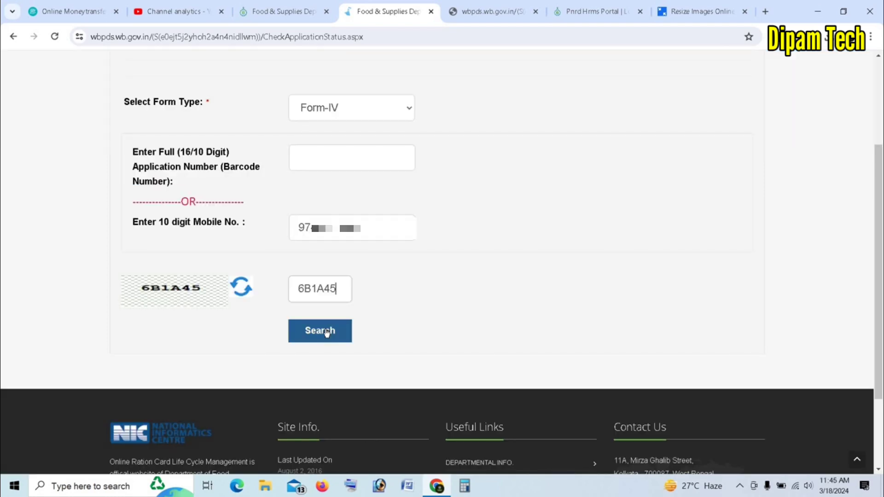
{"action": "left_click", "coordinate": [327, 331]}
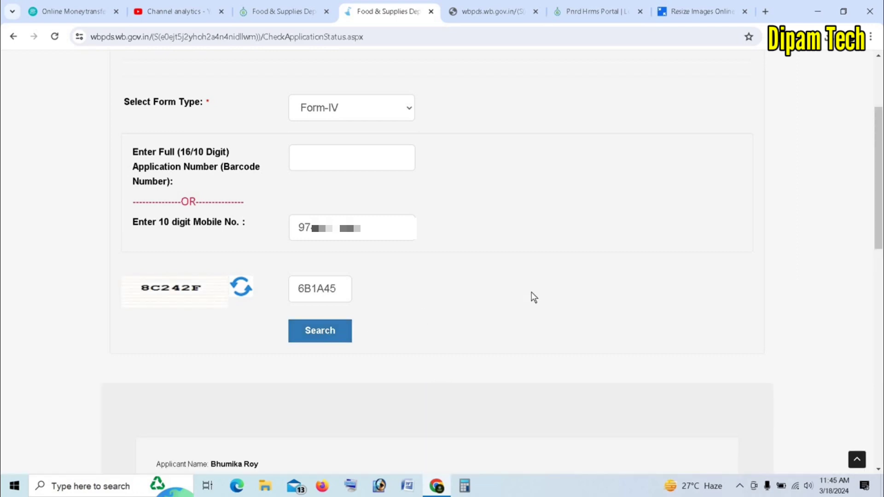
{"action": "scroll", "coordinate": [531, 292], "scroll_direction": "down", "scroll_amount": 12}
{"action": "scroll", "coordinate": [531, 292], "scroll_direction": "up", "scroll_amount": 3}
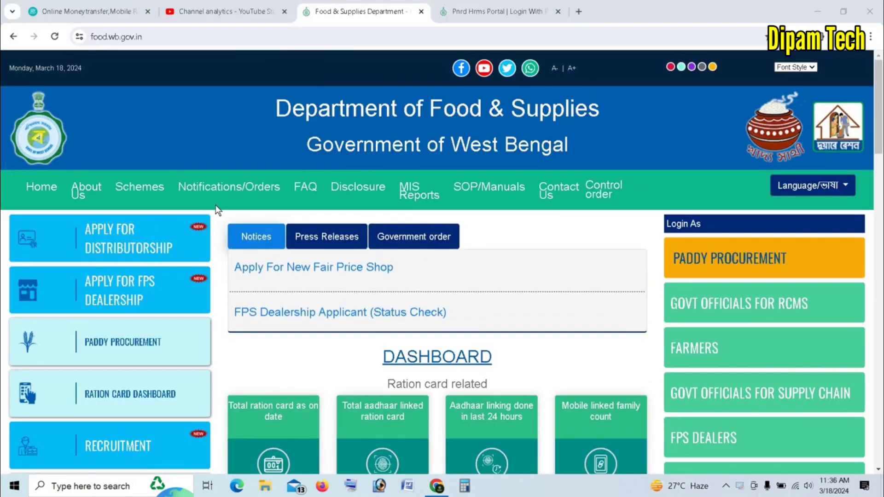
Step: Open Citizen's Home and scroll to Digital Ration Card Related Services showing Form-4 U/R
{"action": "left_click", "coordinate": [812, 186]}
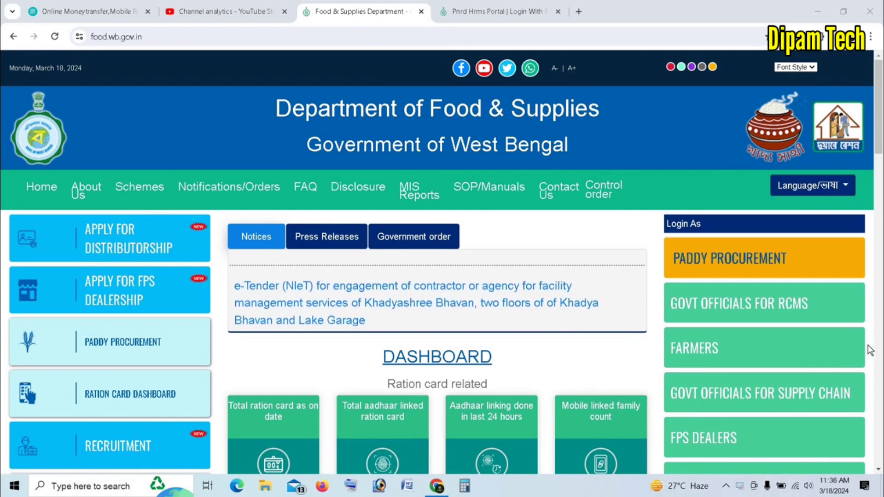
{"action": "scroll", "coordinate": [868, 351], "scroll_direction": "down", "scroll_amount": 3}
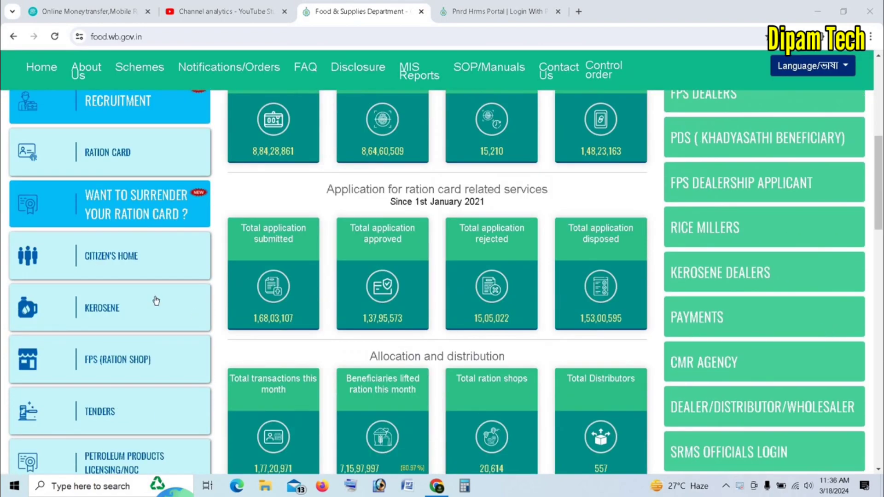
{"action": "left_click", "coordinate": [112, 261]}
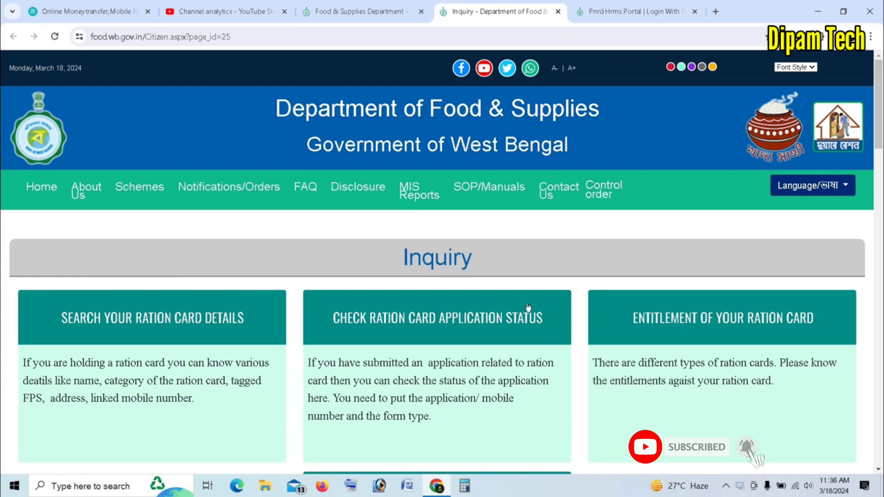
{"action": "scroll", "coordinate": [565, 311], "scroll_direction": "down", "scroll_amount": 7}
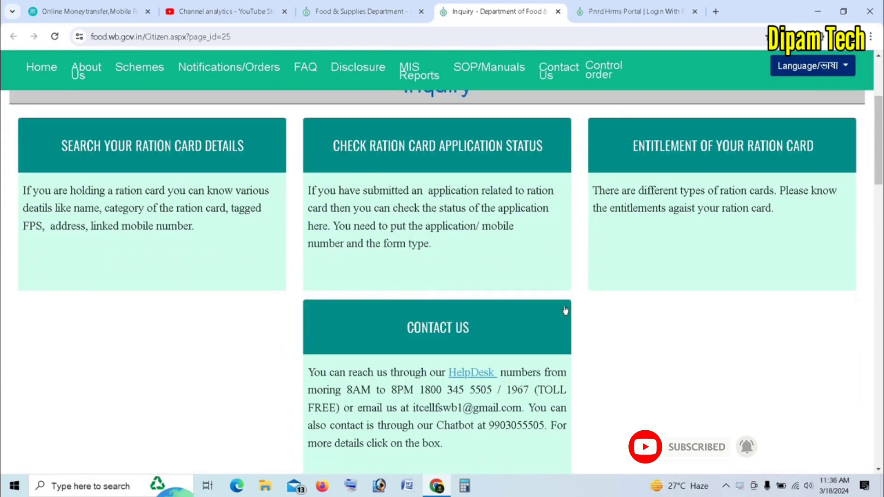
{"action": "scroll", "coordinate": [506, 318], "scroll_direction": "down", "scroll_amount": 2}
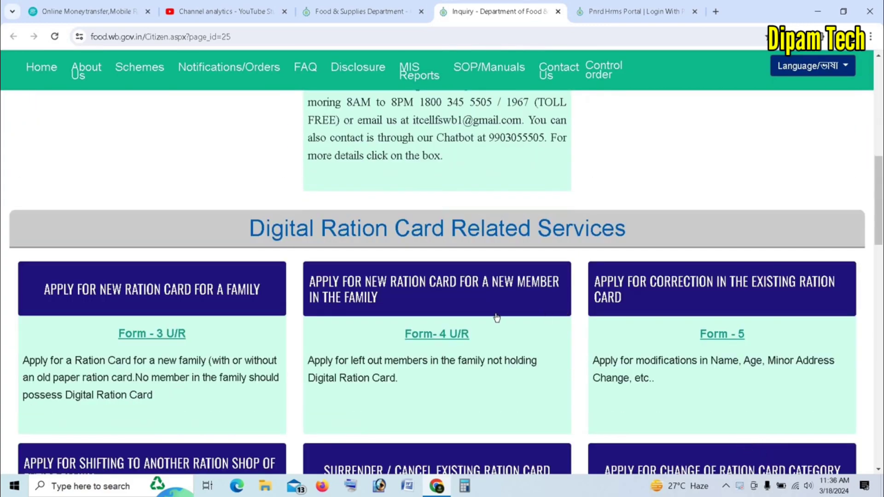